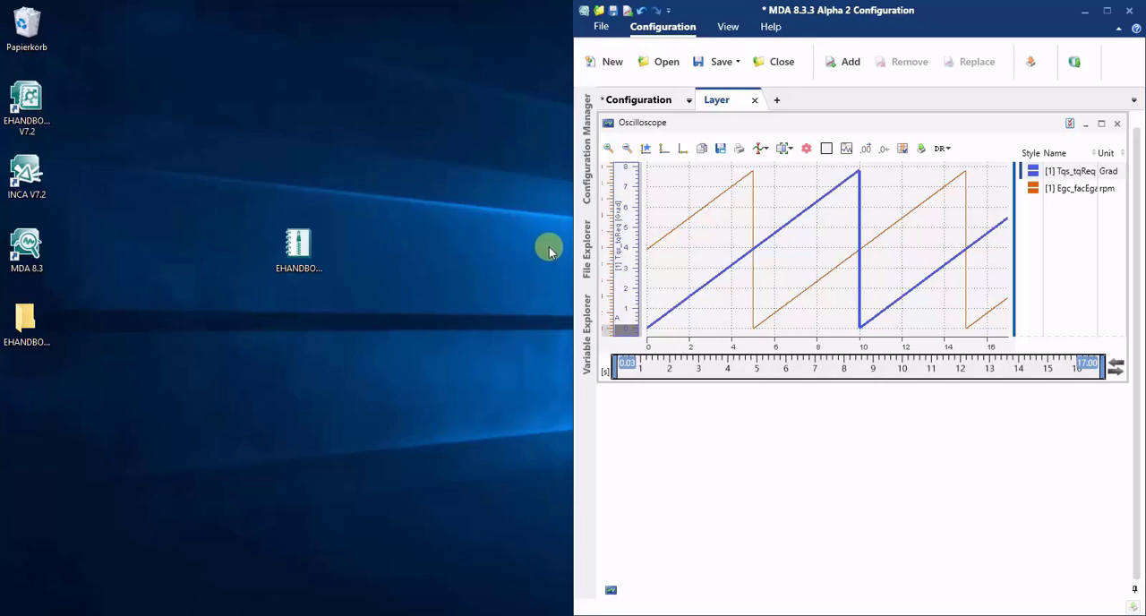
Connect the configuration to EHANDBOOK_FlexECU_DEMO.ehb with measurement file EHANDBOOK_FlexECU_DEMO.mf4, and link it to ETK test device:1
left_click(1074, 63)
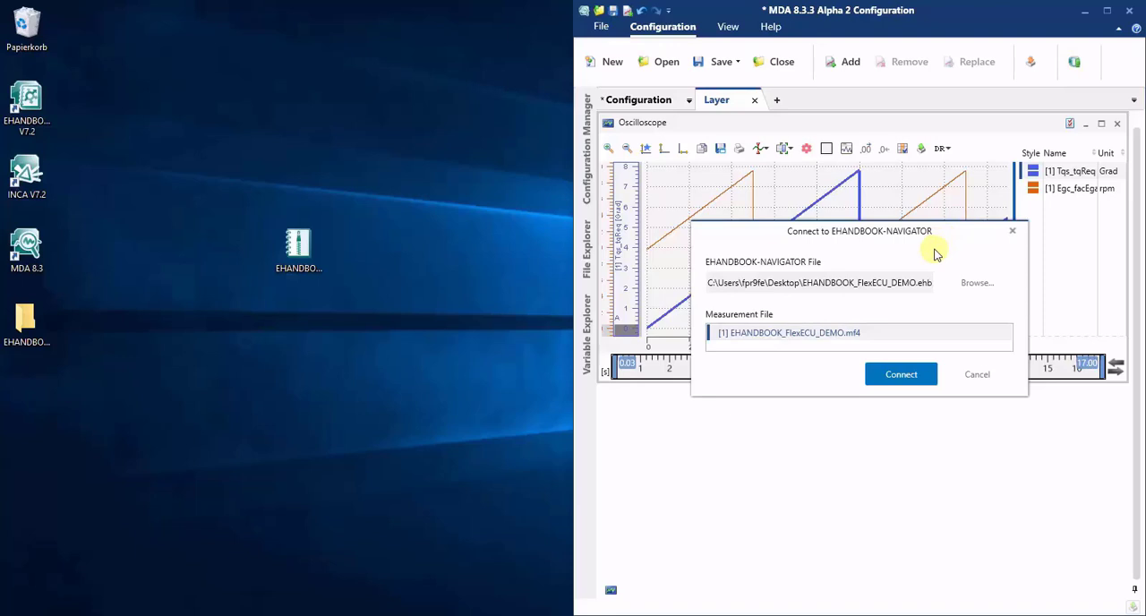
left_click(900, 375)
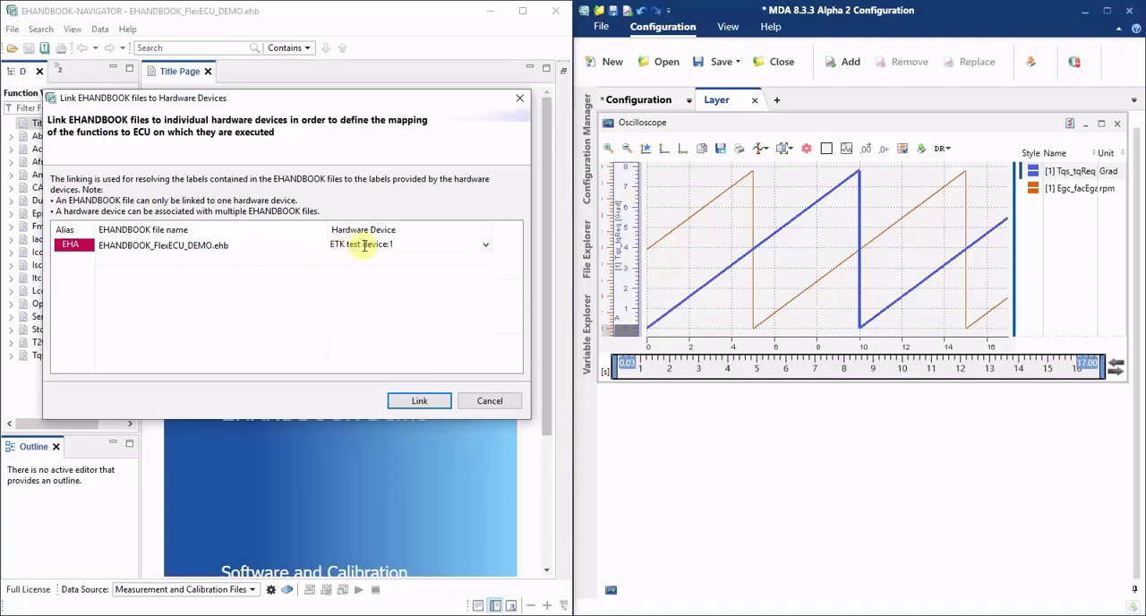
left_click(417, 399)
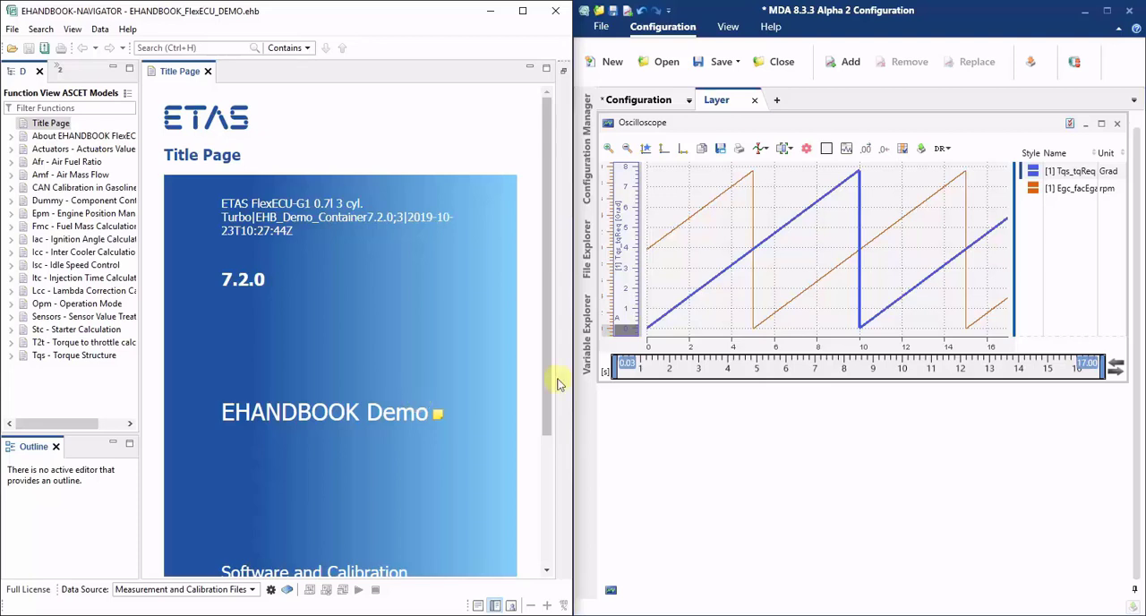
Open the signal documentation for Tqs_tqReq and filter the hits to context "tqs" and content type Model only
right_click(1078, 172)
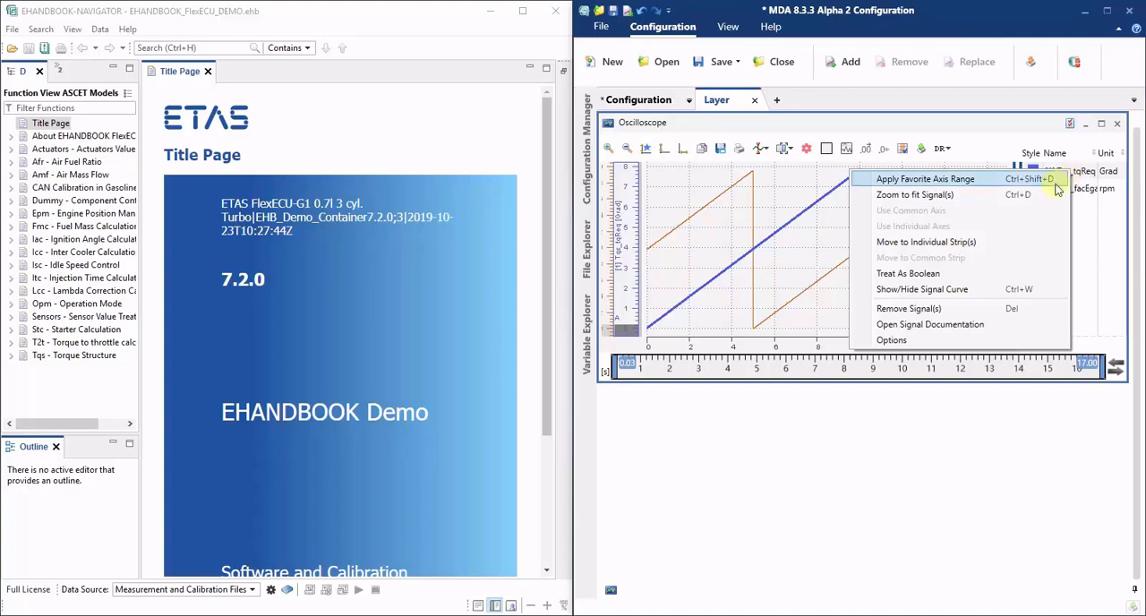
left_click(903, 326)
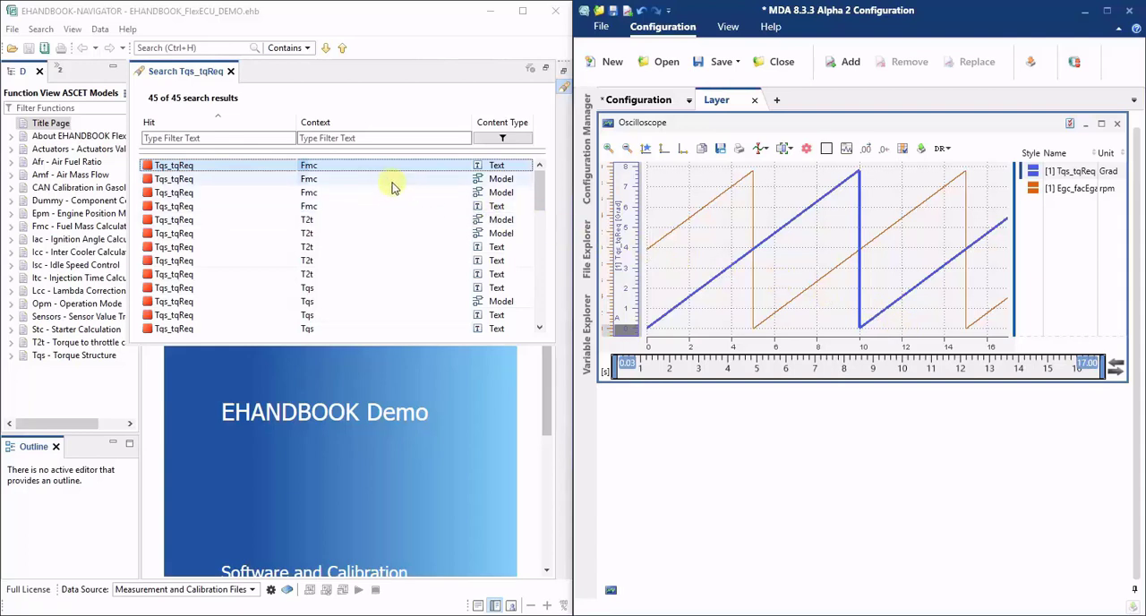
left_click(337, 137)
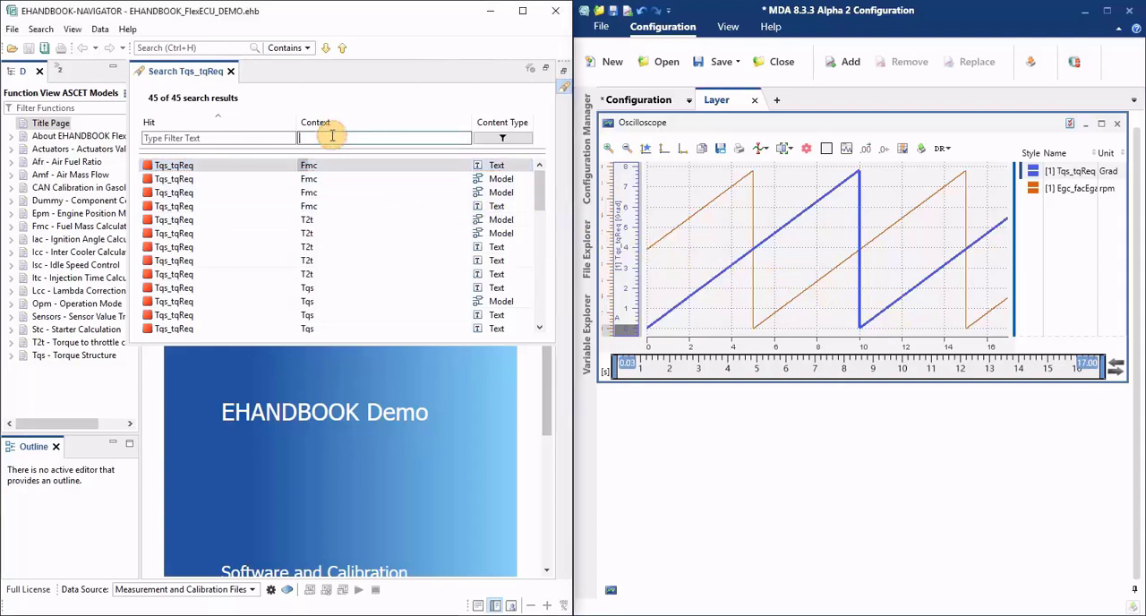
type("tqs")
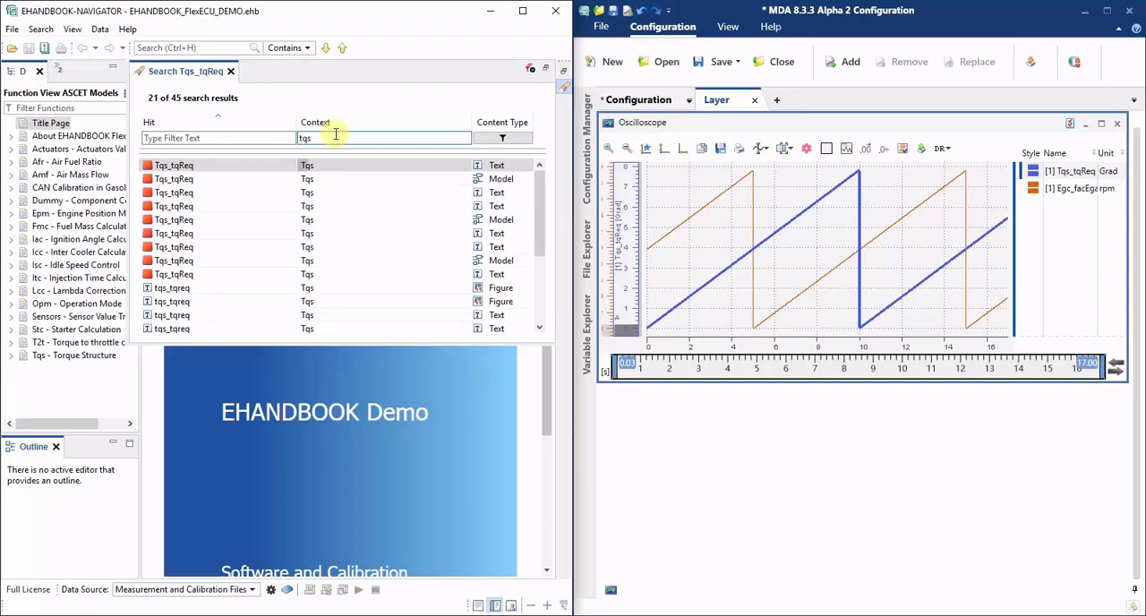
left_click(503, 139)
left_click(482, 167)
left_click(483, 180)
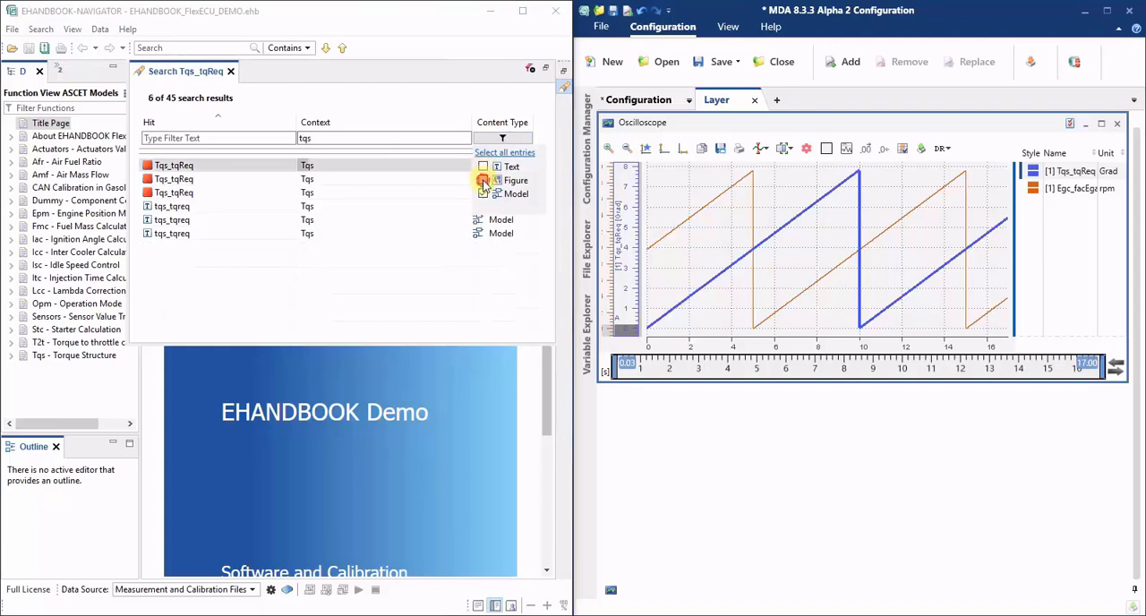
Open the first Tqs_tqReq model hit and display the value of Tqs_tqReq in the diagram
left_click(366, 165)
left_click(364, 169)
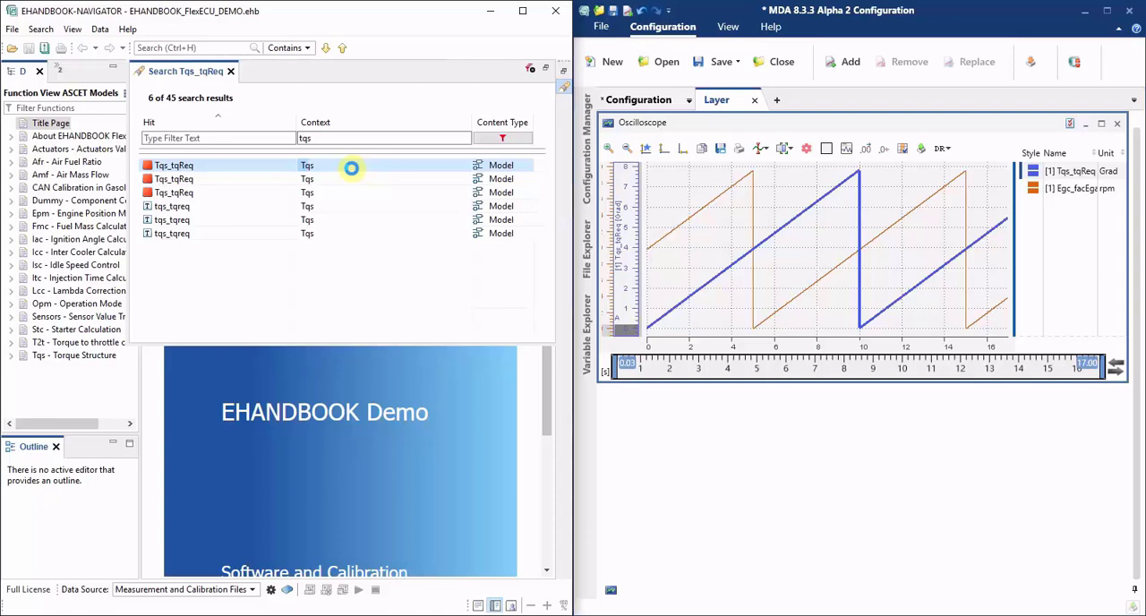
double_click(351, 167)
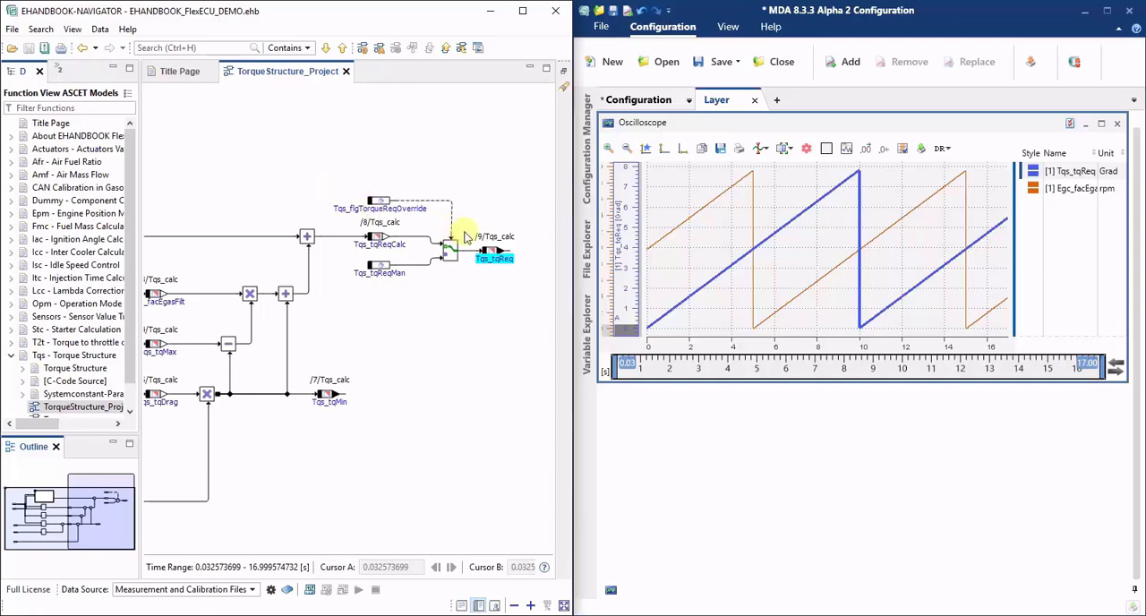
right_click(499, 265)
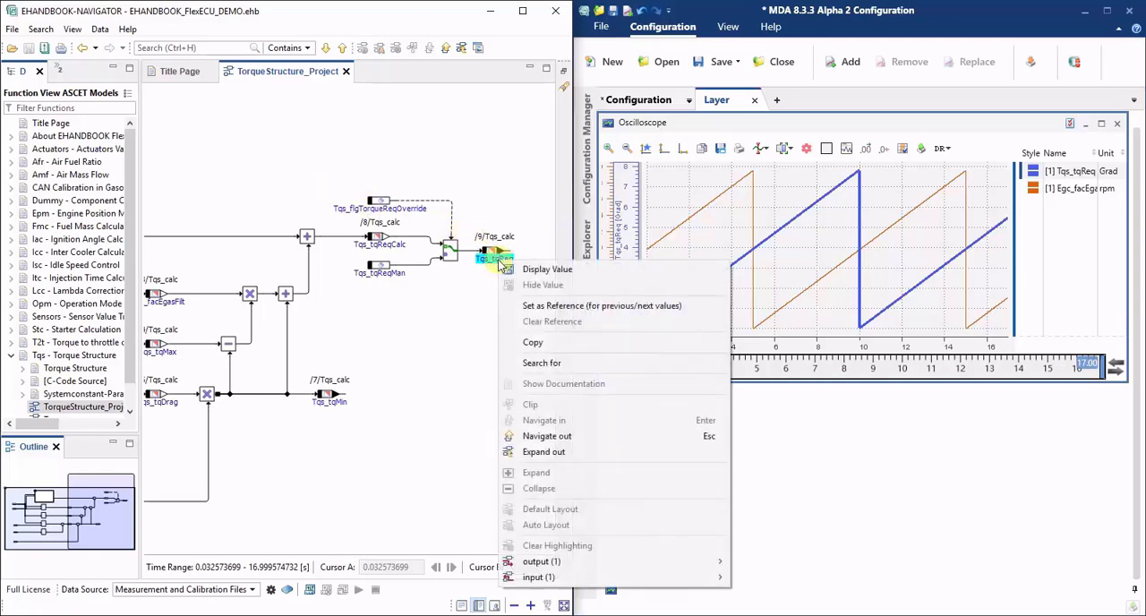
left_click(588, 276)
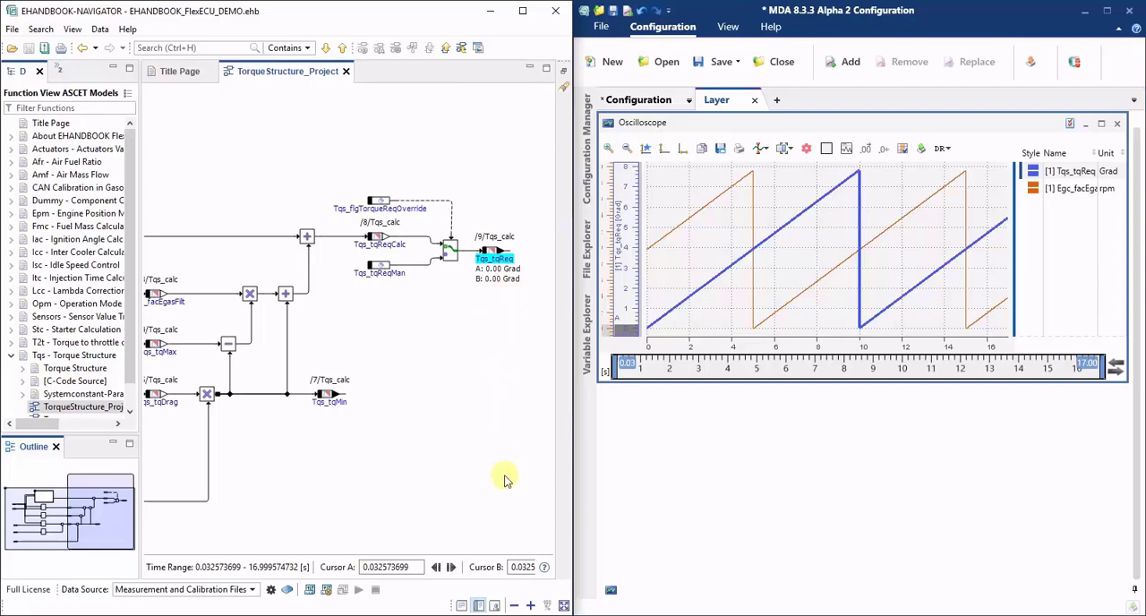
Display all values in the torque structure model, with only the editor shown, and apply the automatic layout to the diagram
left_click(461, 605)
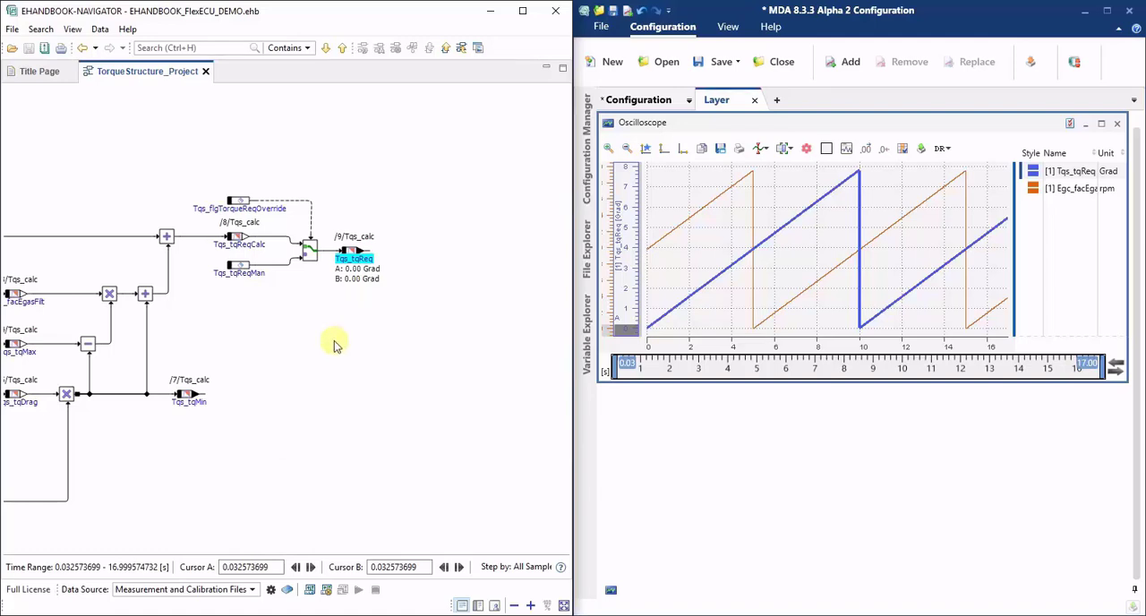
left_click(311, 591)
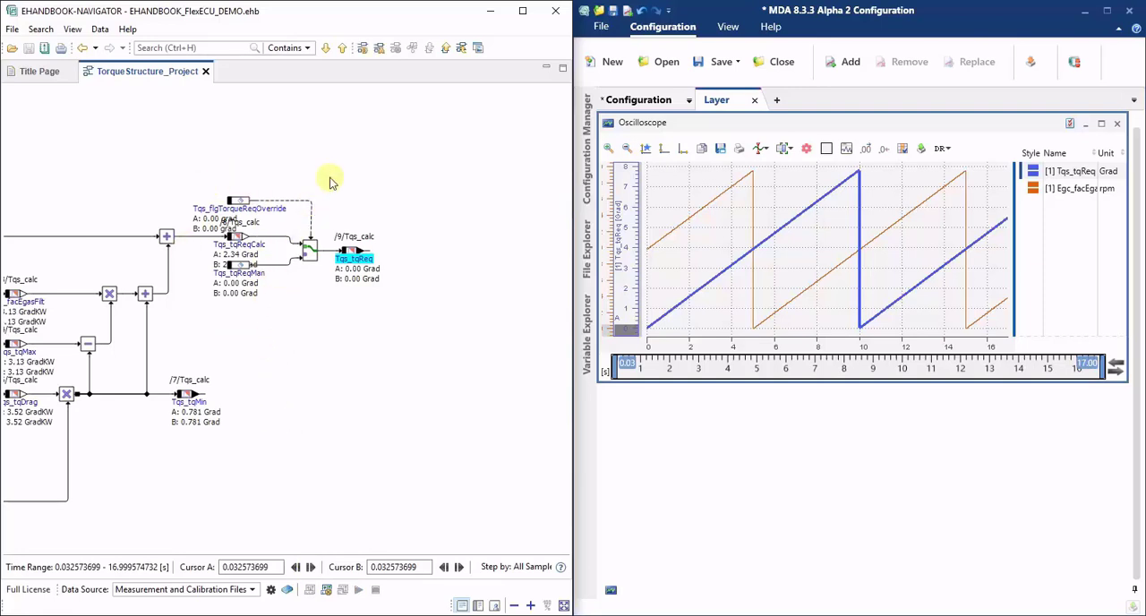
left_click(380, 49)
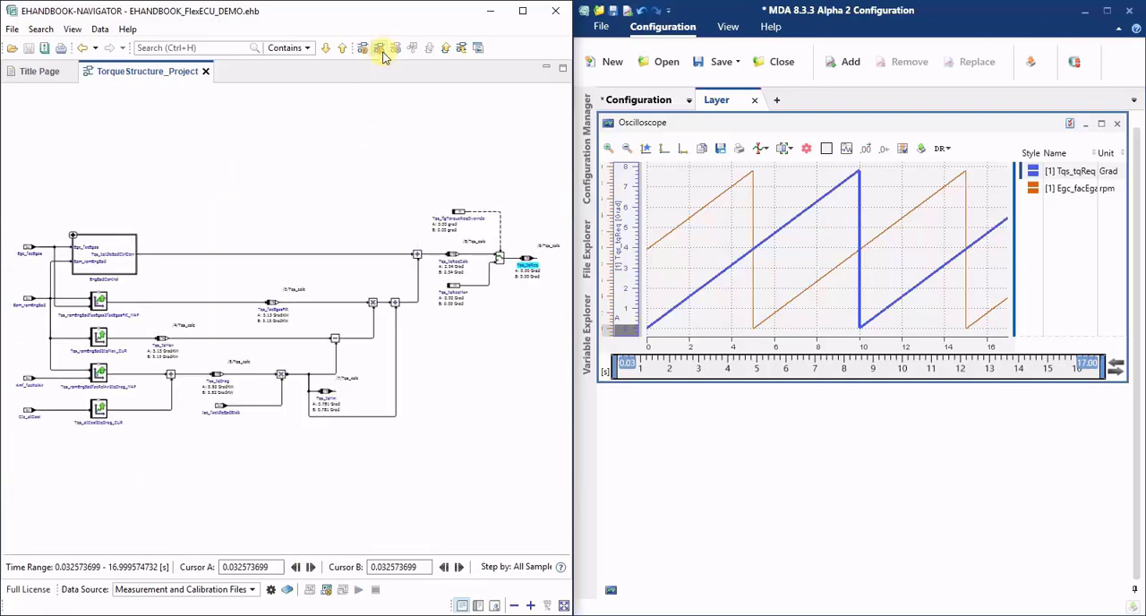
left_click(448, 174)
left_click_drag(445, 172, 310, 165)
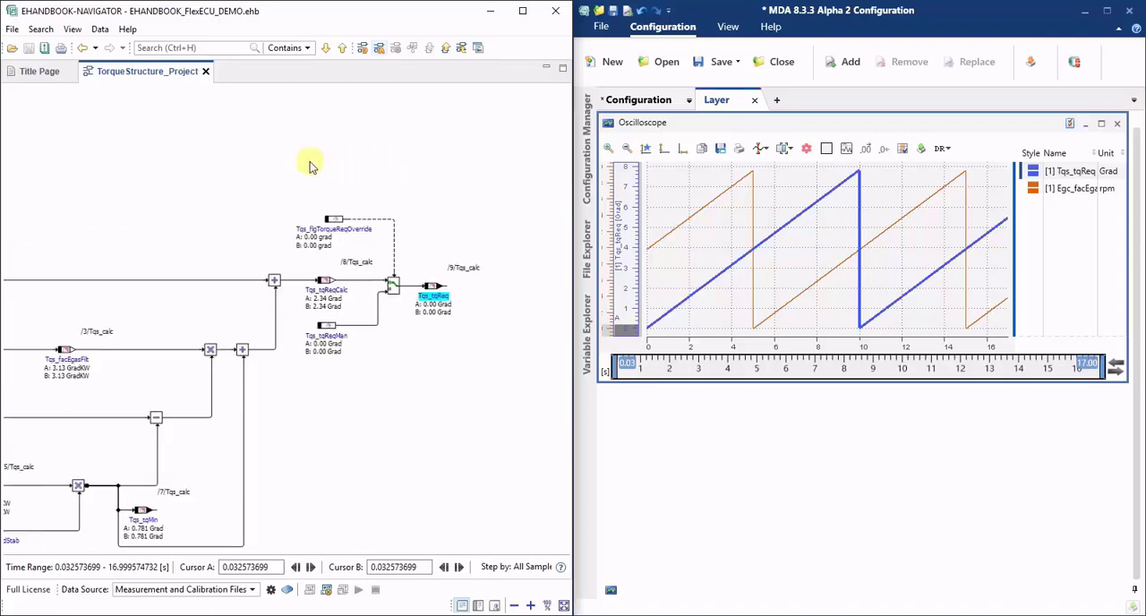
scroll(313, 170, "up", 2)
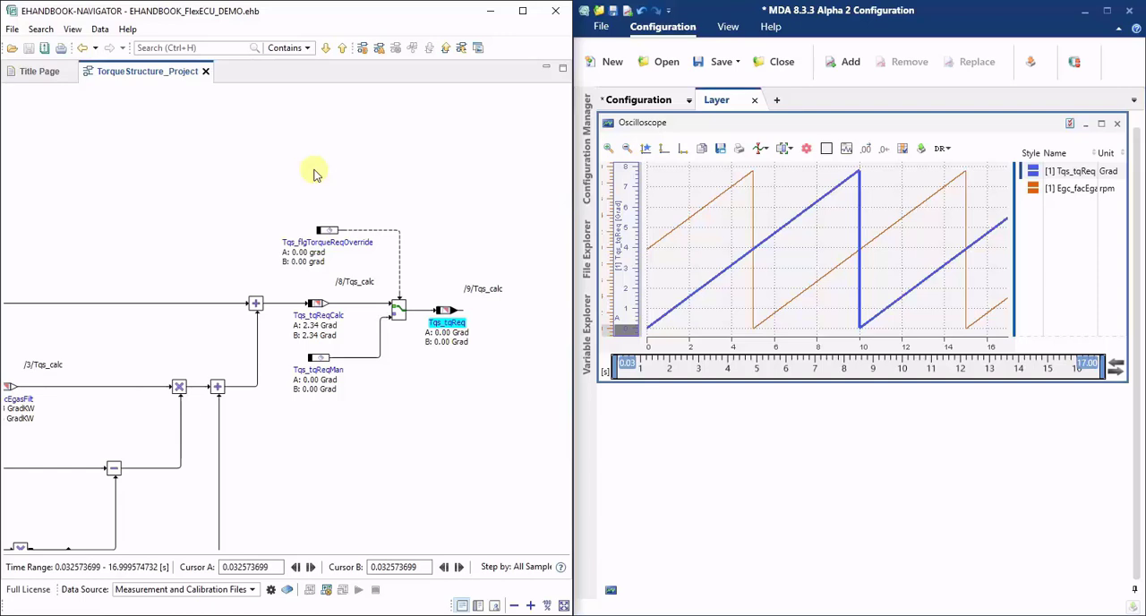
Add two cursors to the MDA oscilloscope and place cursor A at about 8.85 s and cursor B at about 10.50 s
left_click(760, 148)
left_click(768, 171)
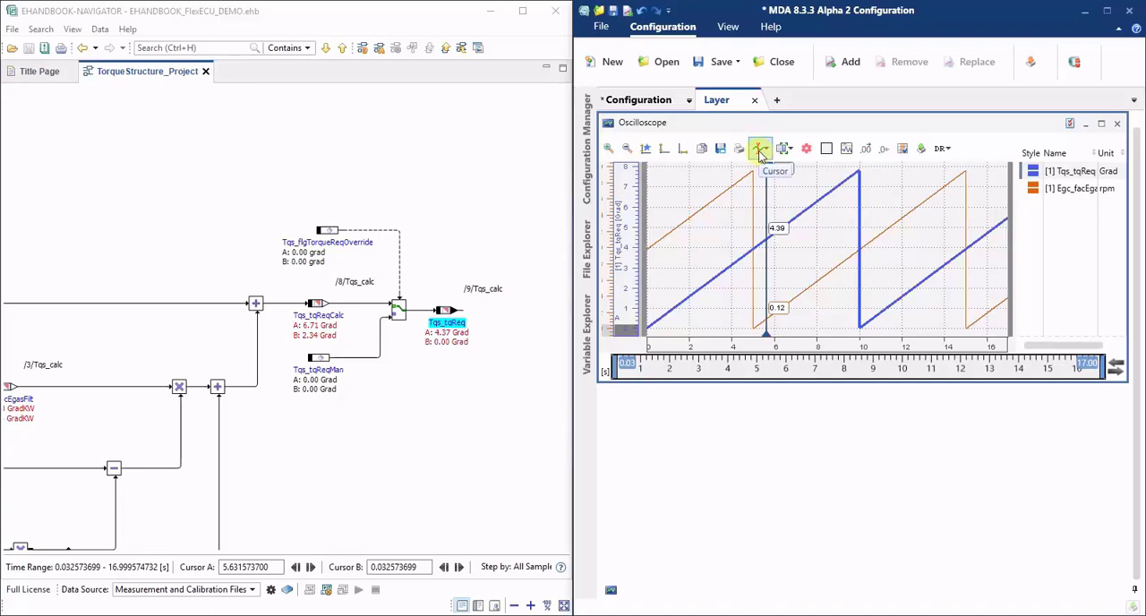
left_click(761, 154)
left_click(768, 170)
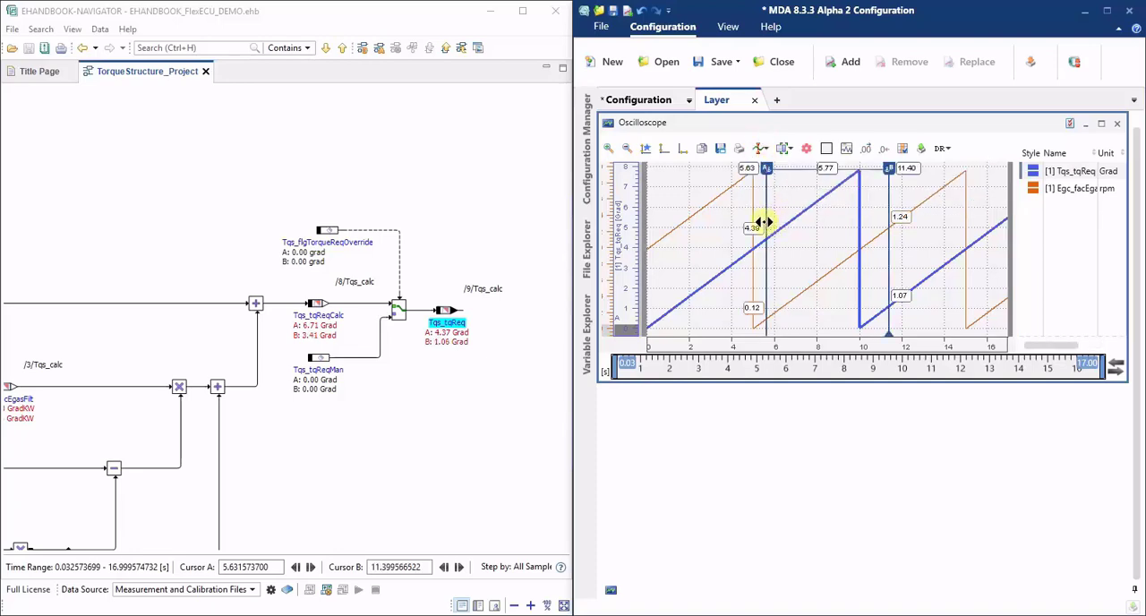
left_click_drag(763, 221, 869, 206)
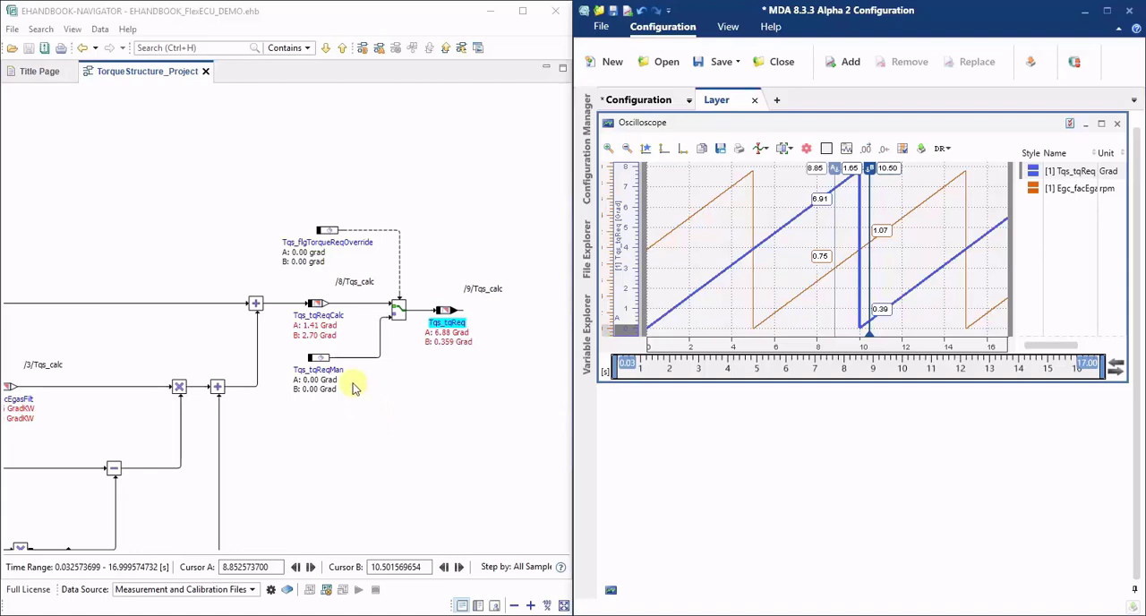
Maximize the EHANDBOOK-NAVIGATOR window and examine the cursor values along the signal paths feeding Tqs_tqReq
mouse_move(353, 383)
left_mouse_down()
mouse_move(390, 383)
mouse_move(444, 351)
left_mouse_up()
left_click_drag(335, 459, 518, 366)
left_click_drag(318, 306, 379, 323)
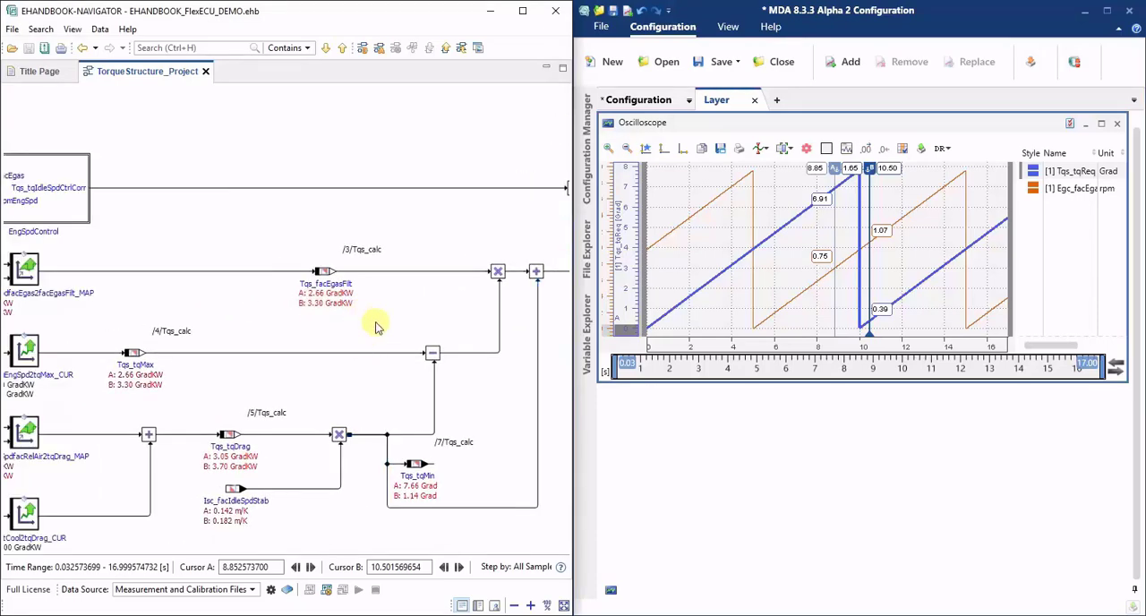
left_click(523, 11)
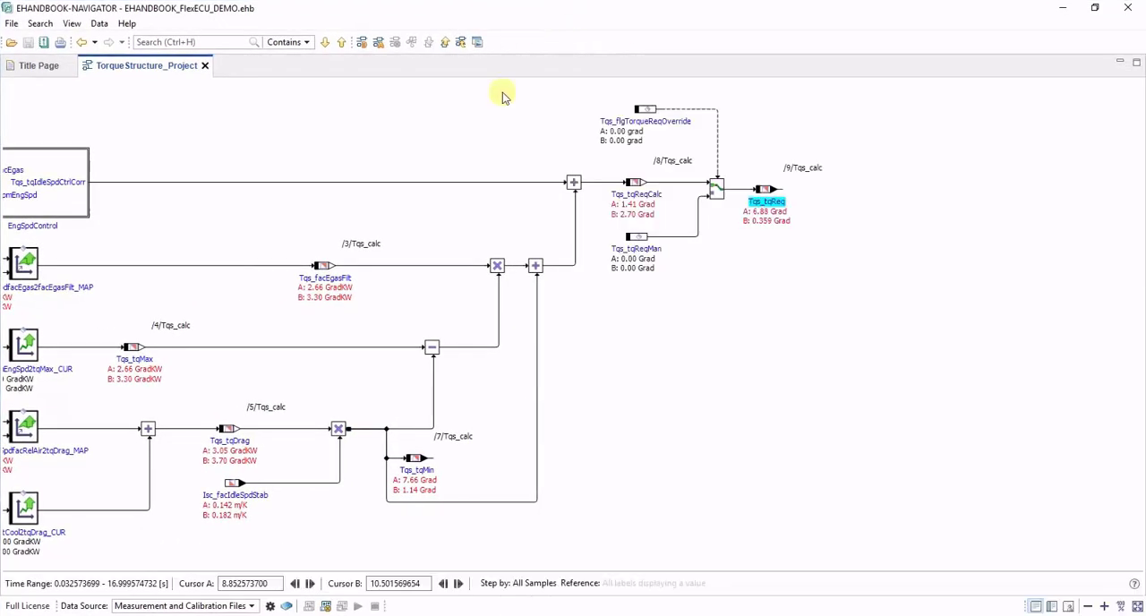
left_click(437, 242)
left_click_drag(530, 253, 532, 257)
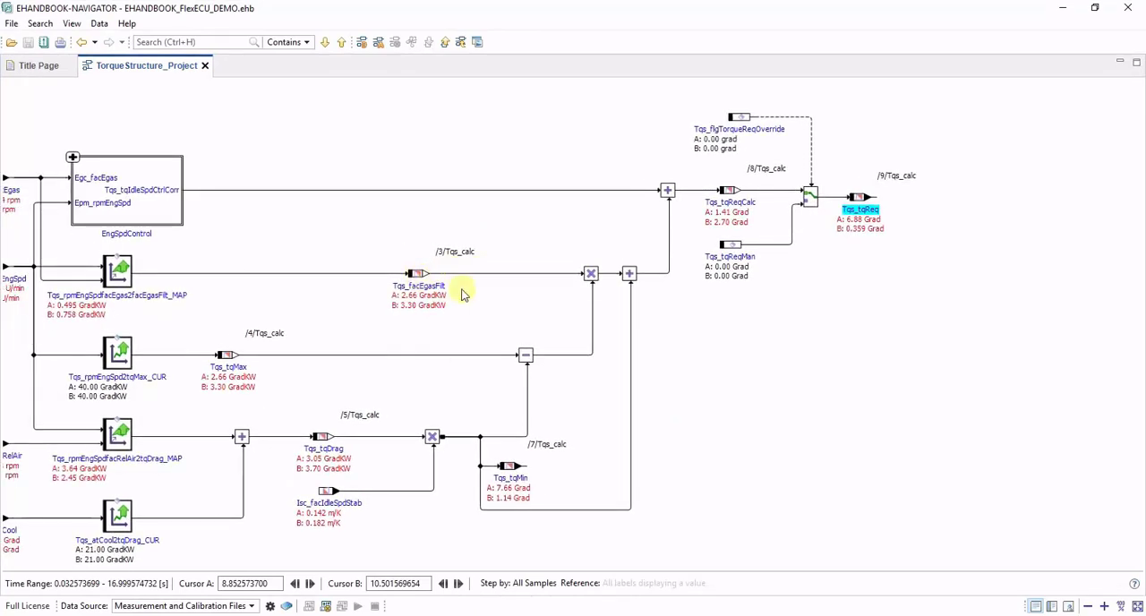
Set Tqs_facEgasFilt as the reference for previous/next values, with stepping by Value Changes
right_click(417, 275)
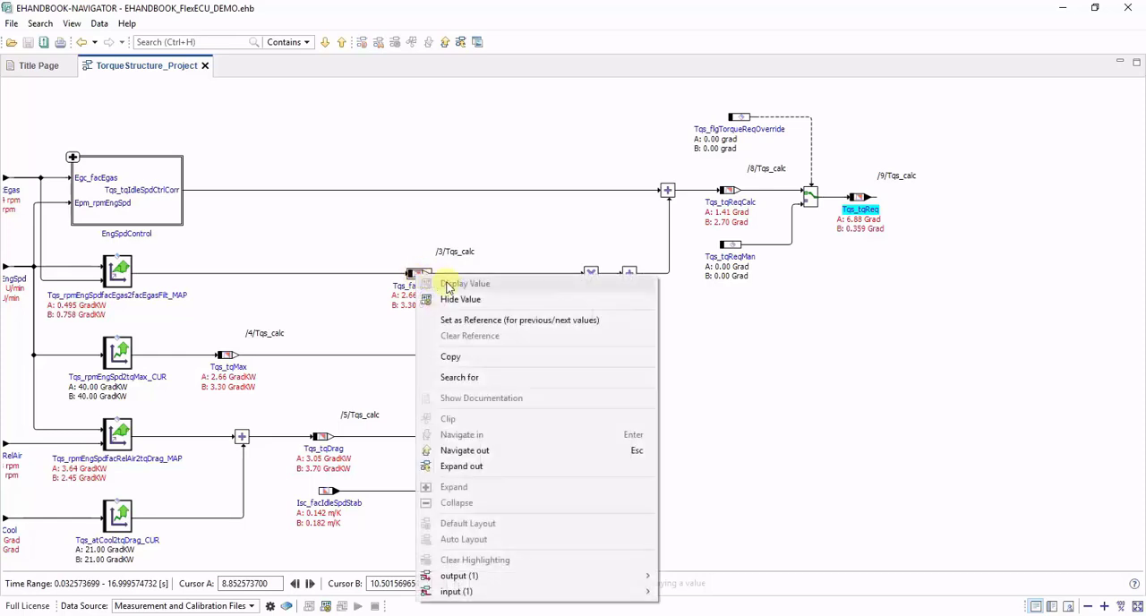
left_click(499, 323)
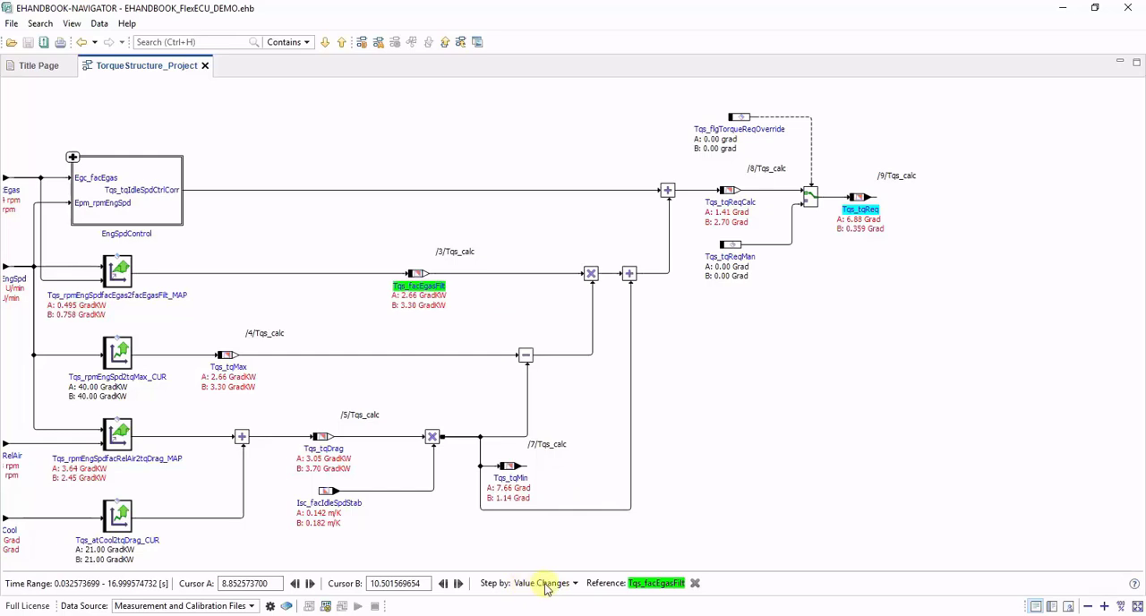
left_click(542, 585)
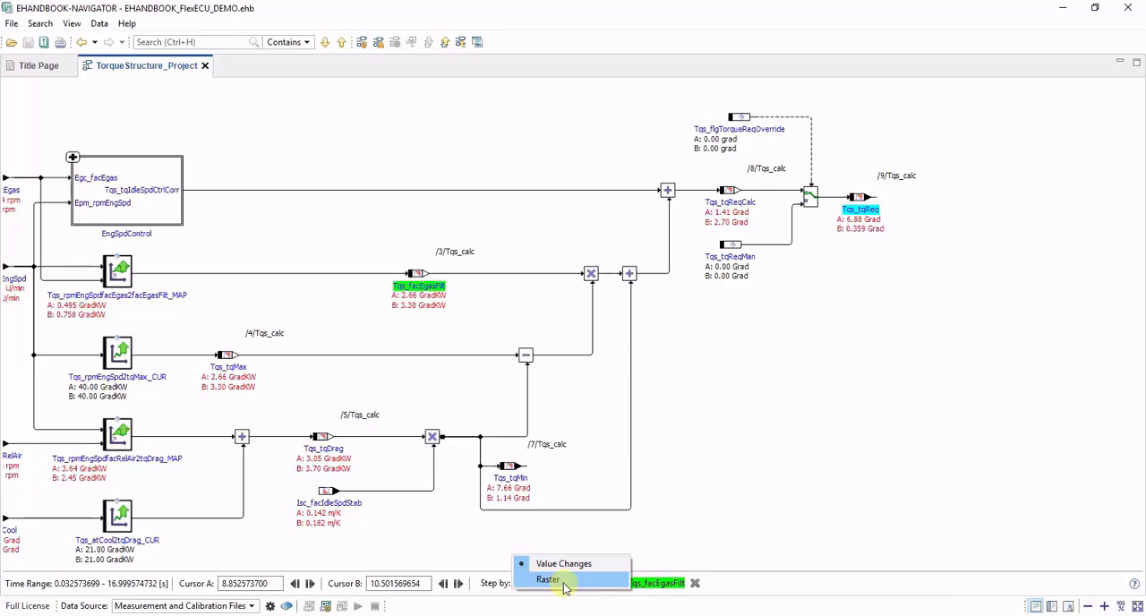
left_click(564, 564)
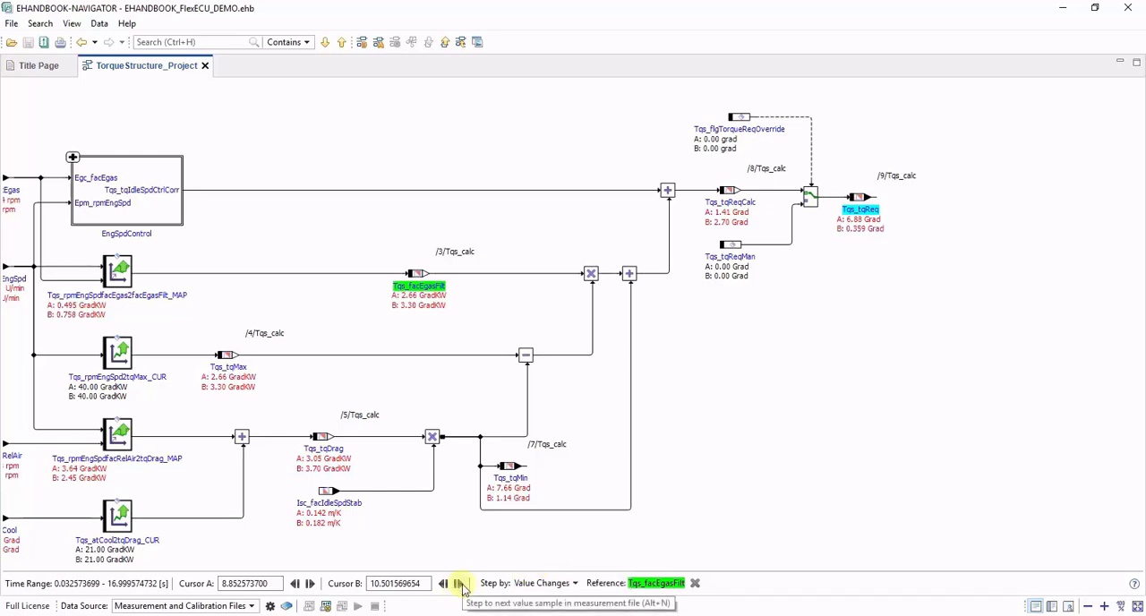
Step cursor B forward through the value changes of Tqs_facEgasFilt to 10.623569254 s
left_click(459, 584)
left_click(459, 584)
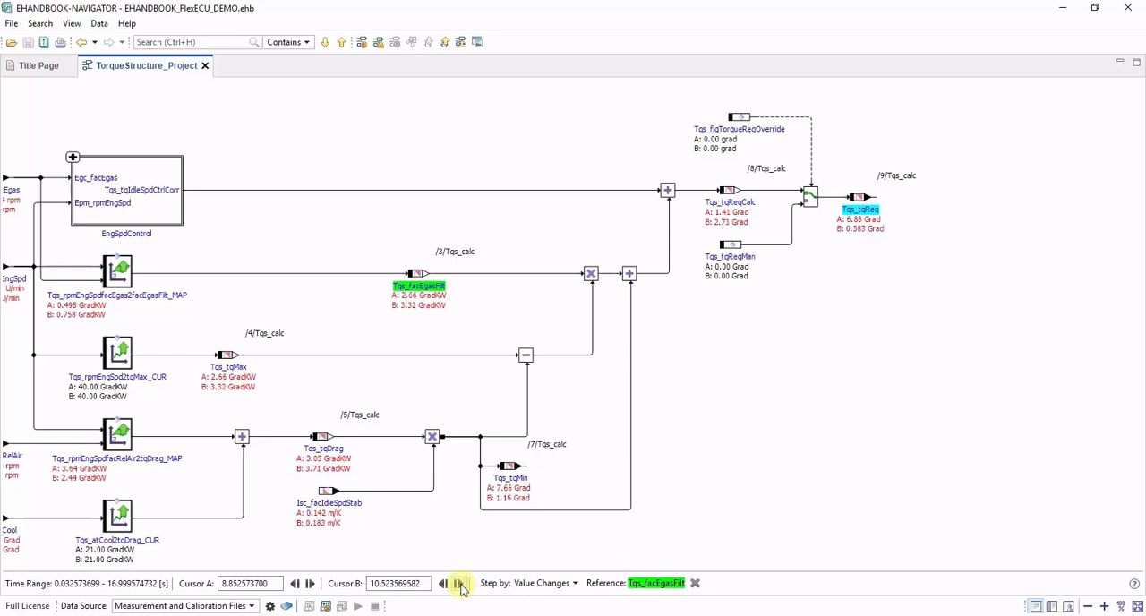
left_click(459, 584)
left_click(460, 584)
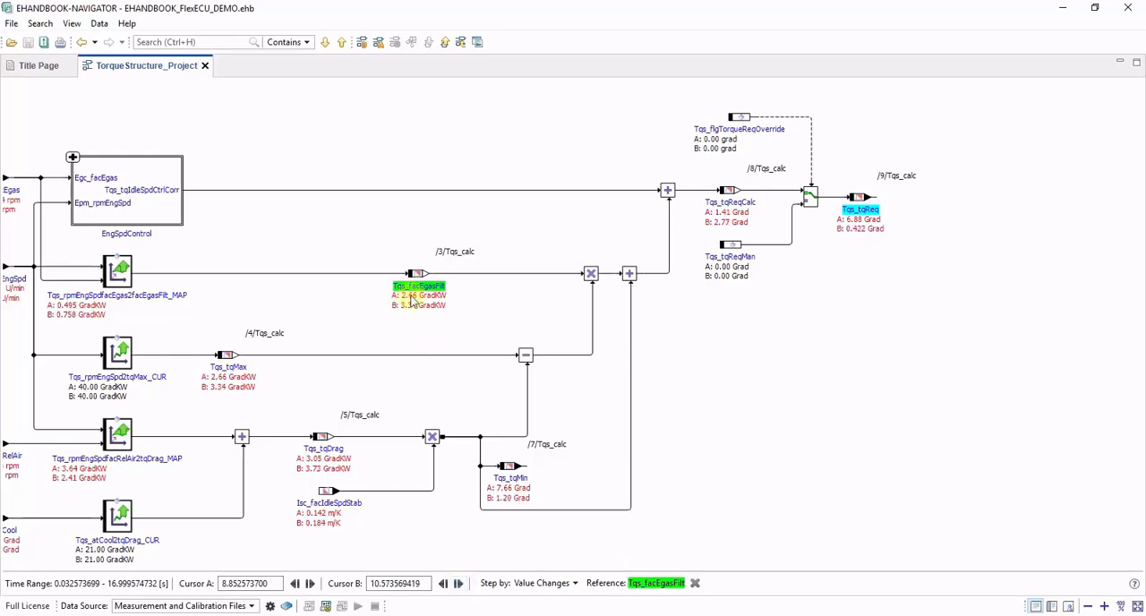
left_click(459, 584)
left_click(459, 584)
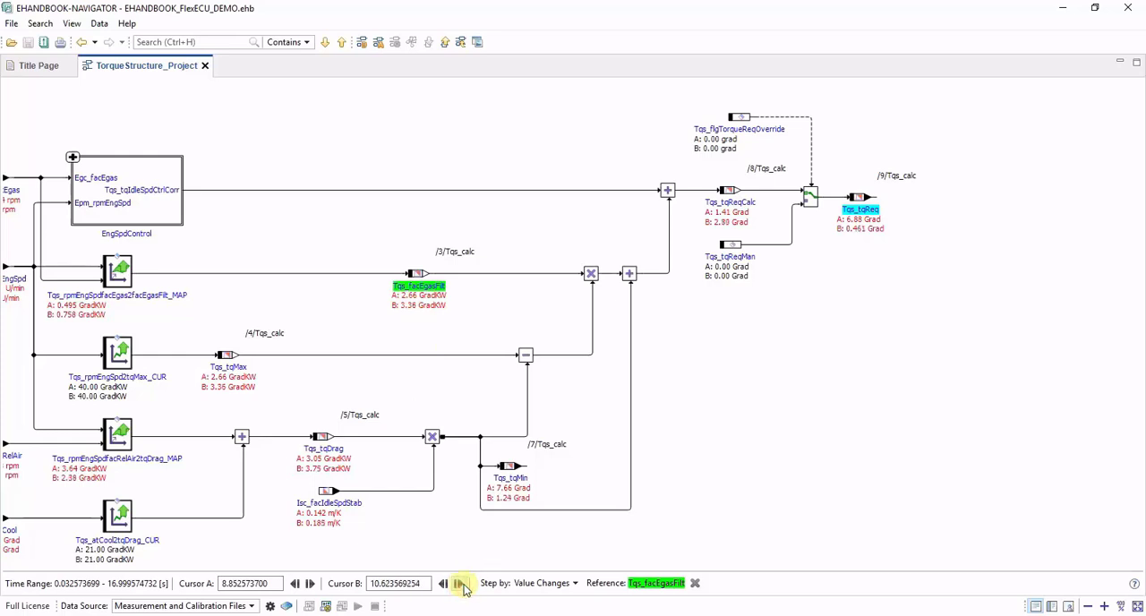